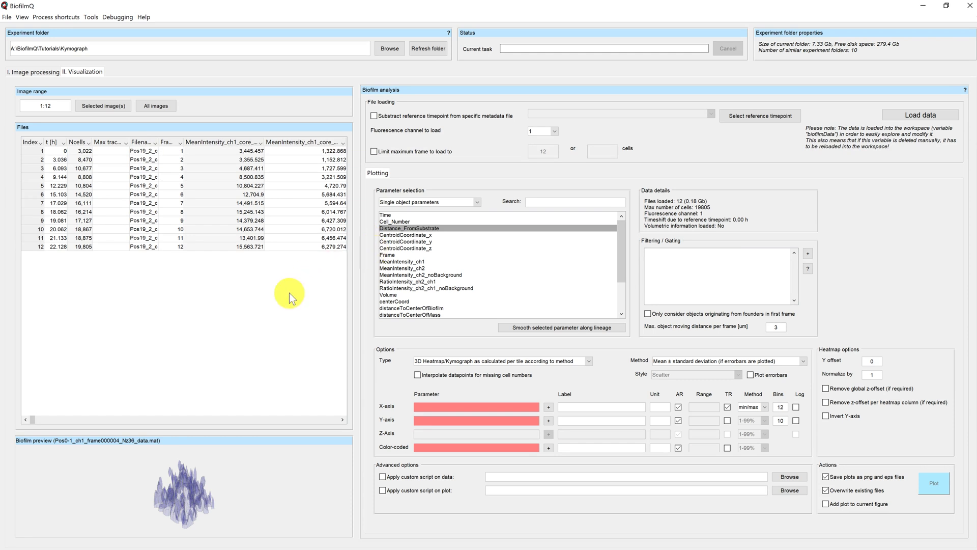
pyautogui.click(33, 72)
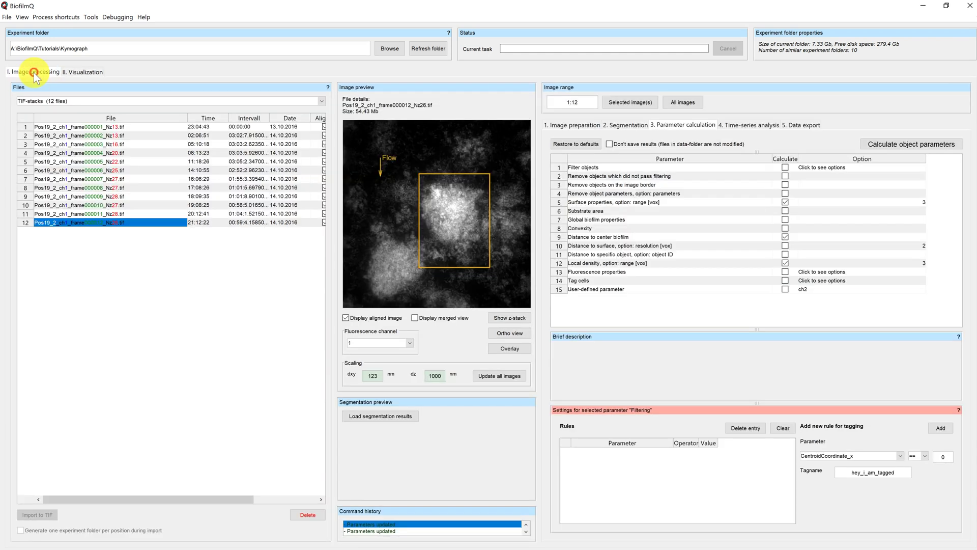
pyautogui.click(106, 179)
pyautogui.click(103, 190)
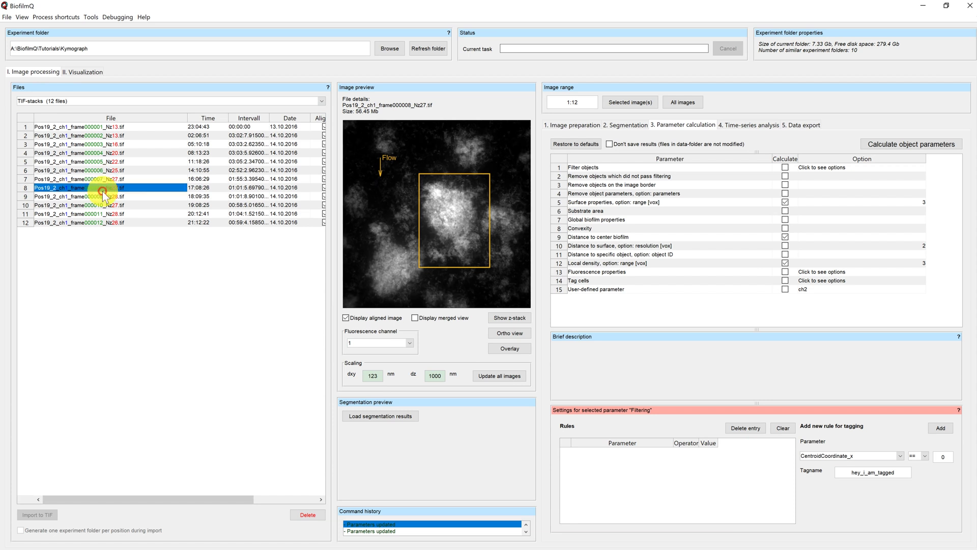
pyautogui.click(101, 199)
pyautogui.click(101, 212)
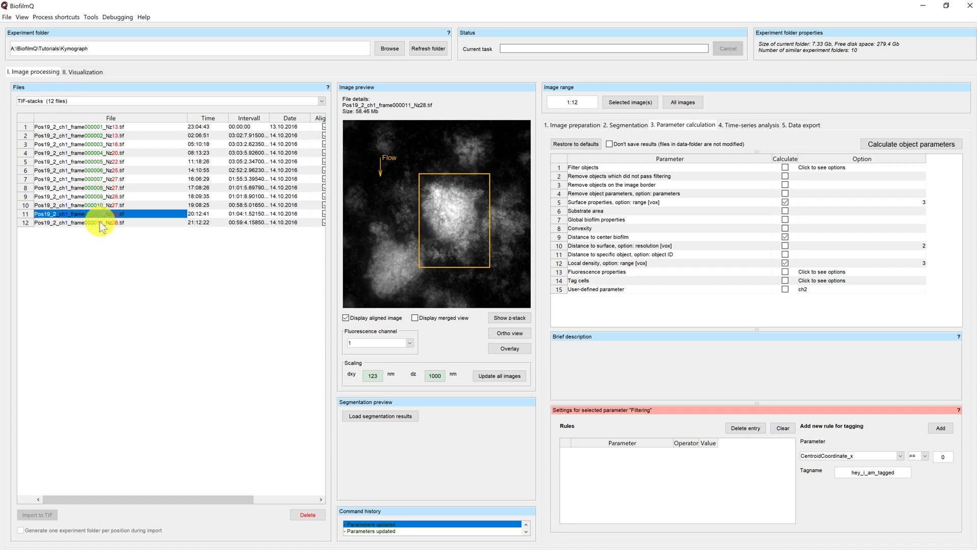
pyautogui.click(101, 222)
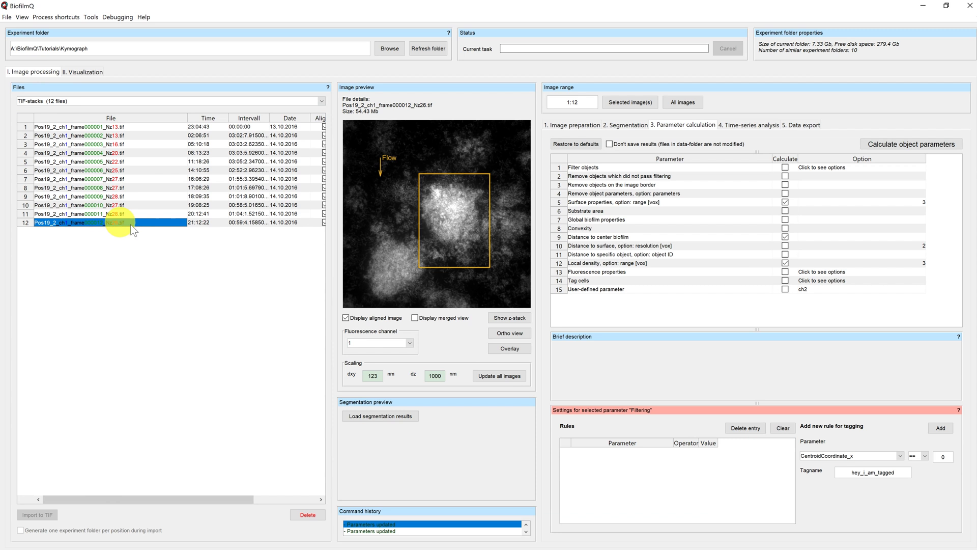
pyautogui.click(408, 343)
pyautogui.click(408, 344)
pyautogui.click(428, 344)
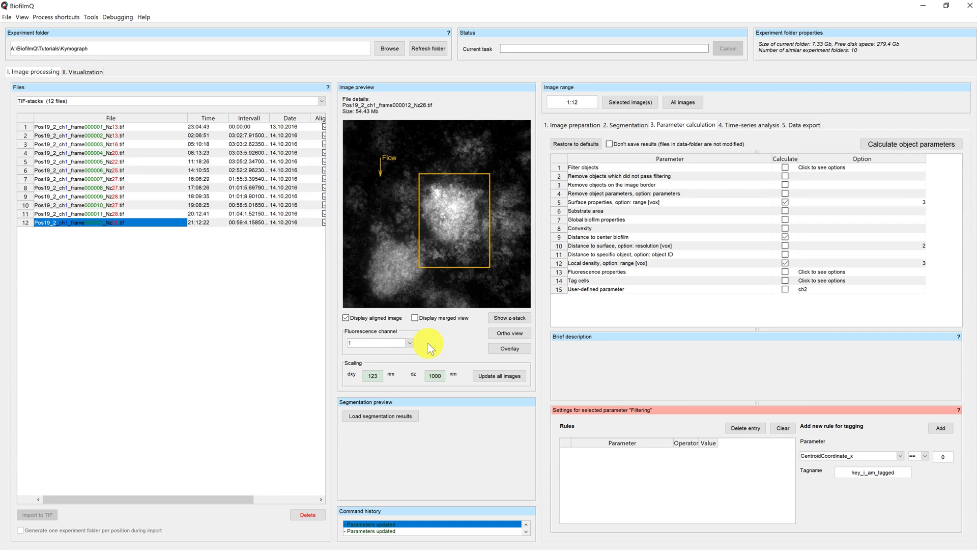
# Step: Switch to the Visualization tab with the '3D Heatmap/Kymograph as calculated per tile according to method' plot type
pyautogui.click(86, 72)
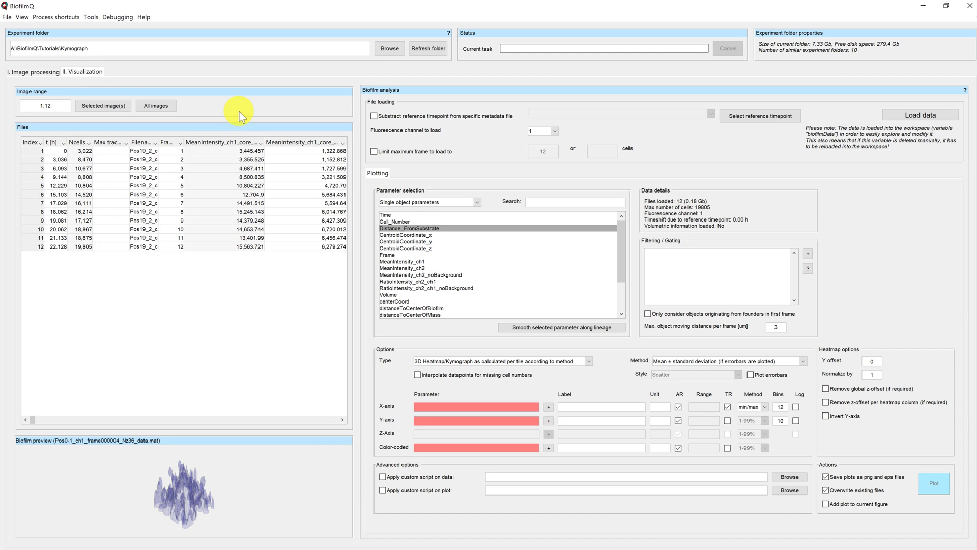
pyautogui.click(589, 361)
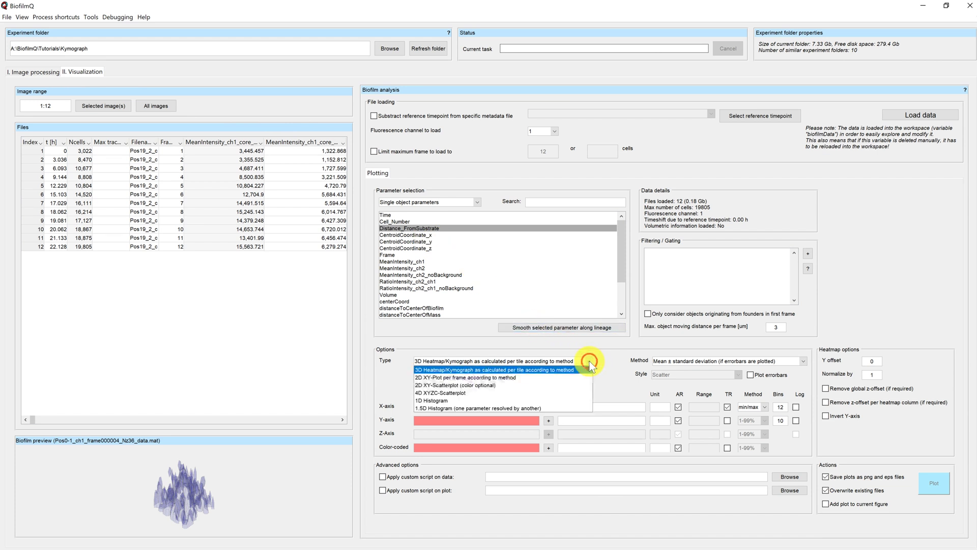
pyautogui.click(456, 370)
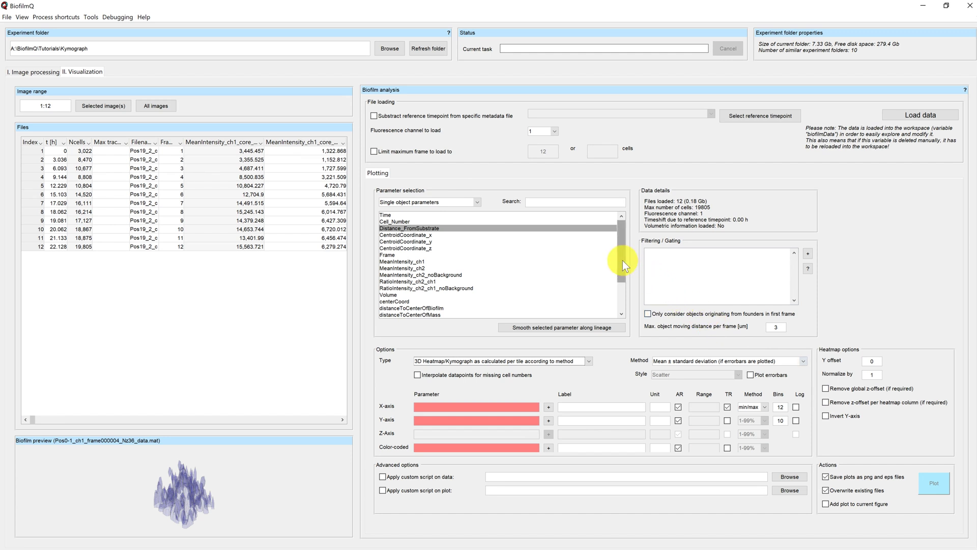
# Step: Colour-code by MeanIntensity_ch2_noBackground, with Time on the X-axis and Distance_FromSubstrate on the Y-axis
pyautogui.click(438, 276)
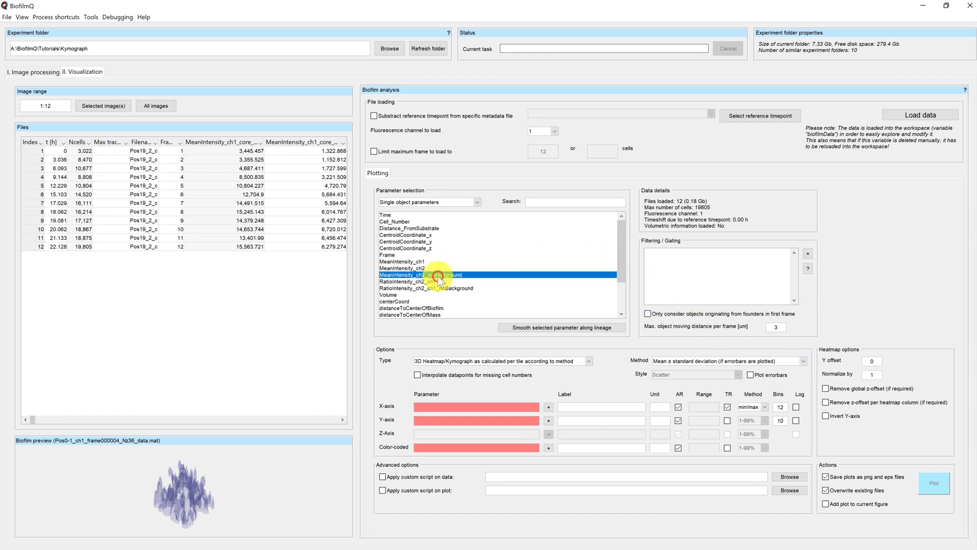
pyautogui.click(548, 449)
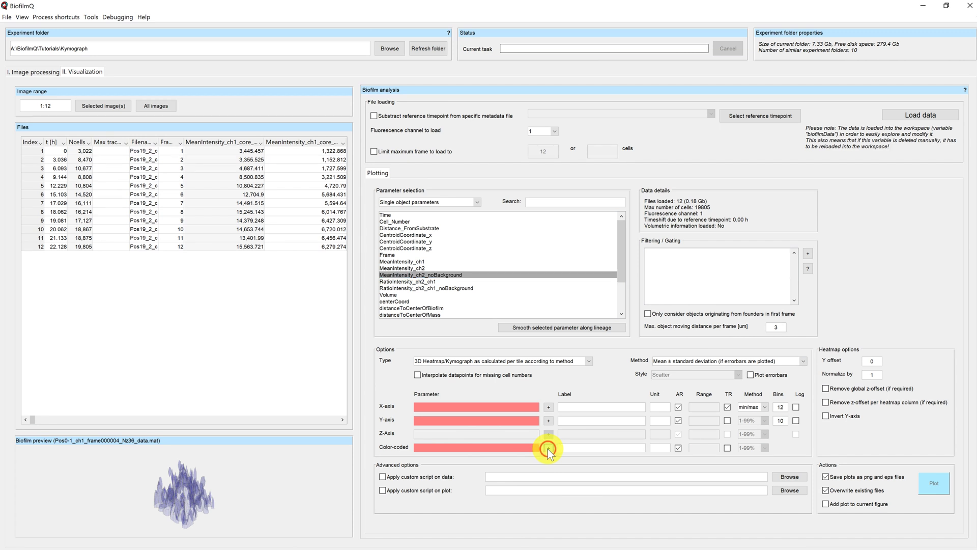
pyautogui.click(385, 216)
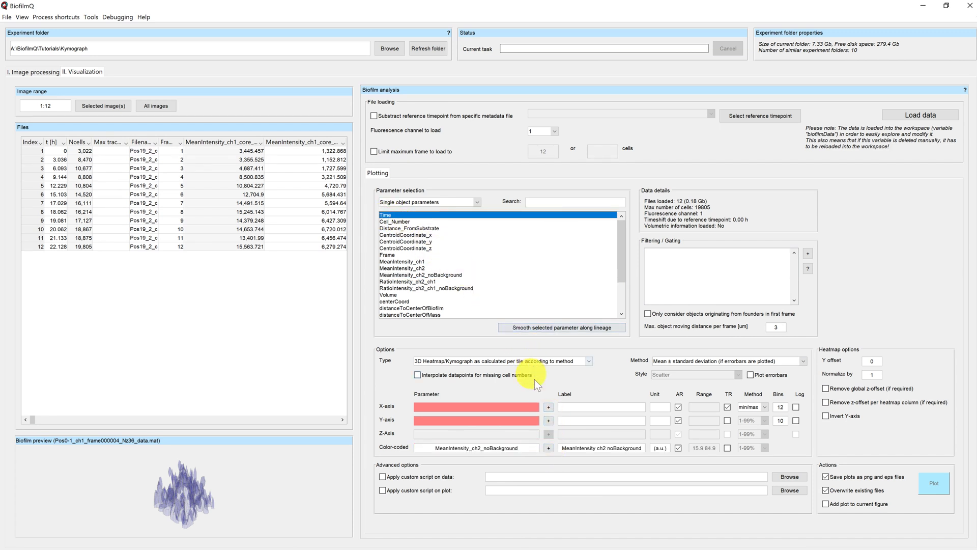
pyautogui.click(549, 407)
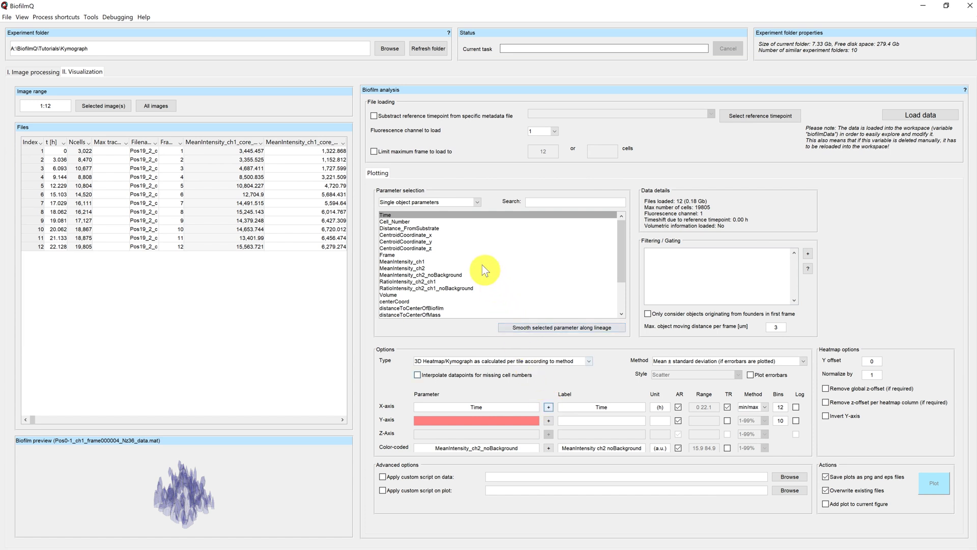
pyautogui.click(440, 230)
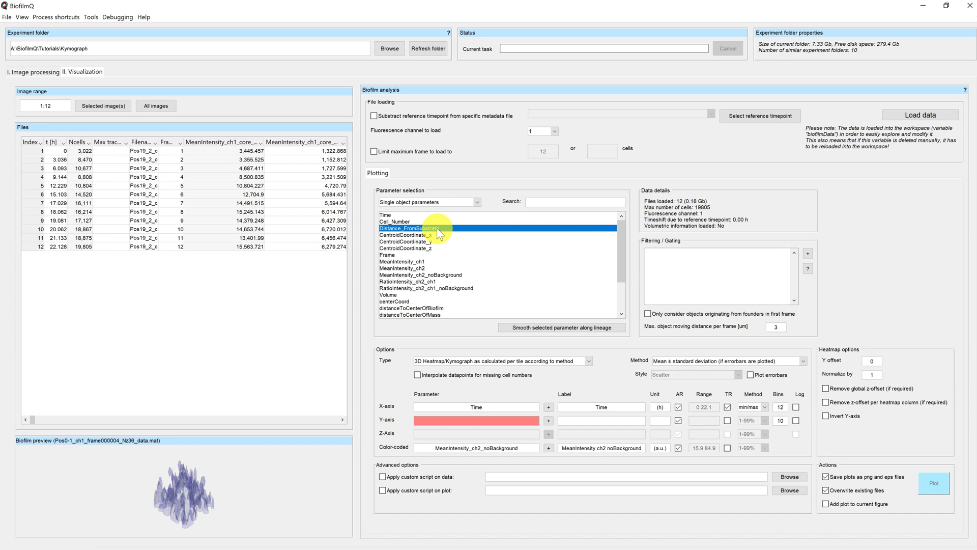
pyautogui.click(550, 421)
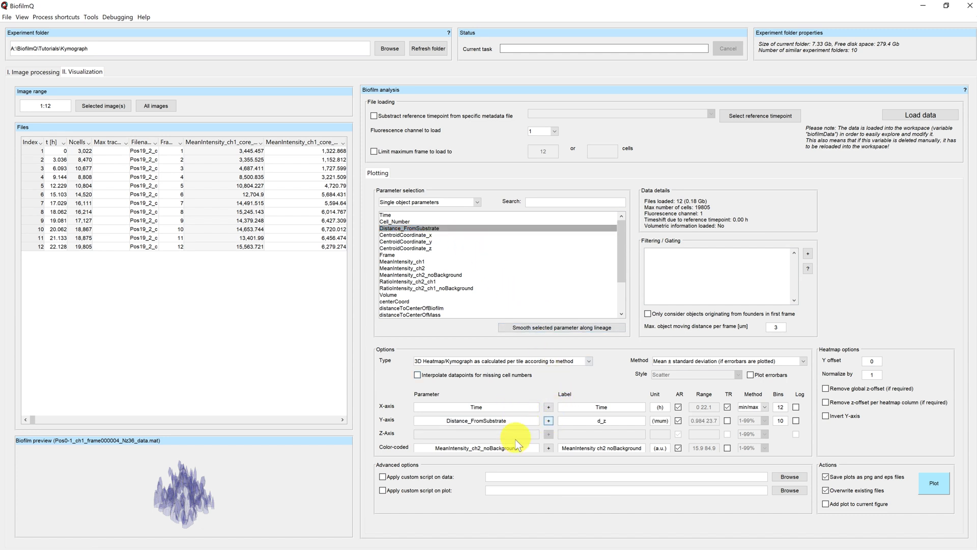
pyautogui.click(433, 215)
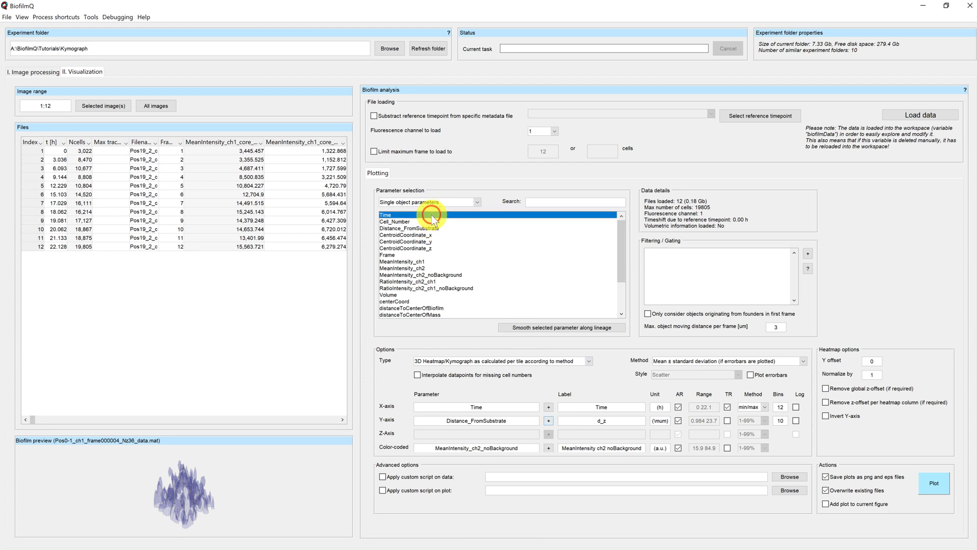
pyautogui.click(432, 227)
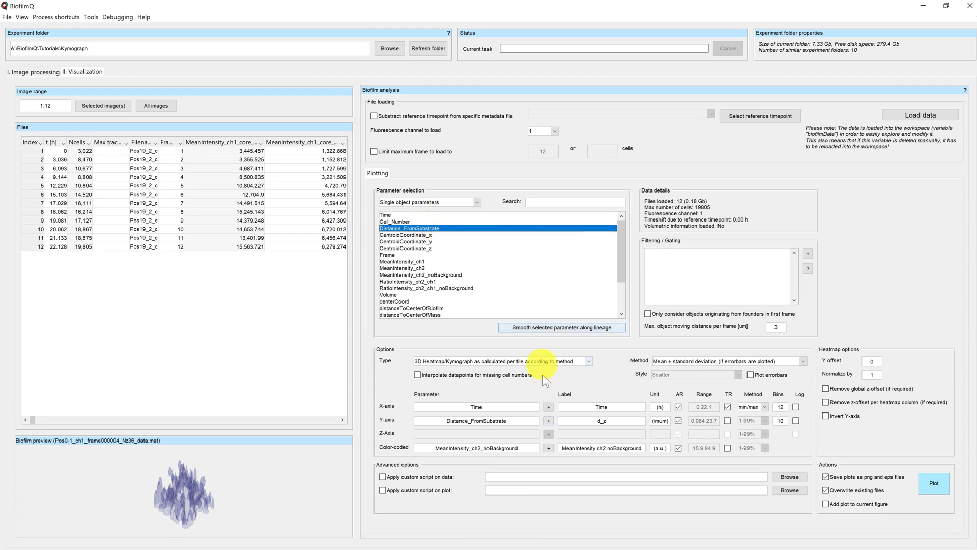
# Step: Change the kymograph's Y-axis bin count from 10 to 15
pyautogui.click(548, 407)
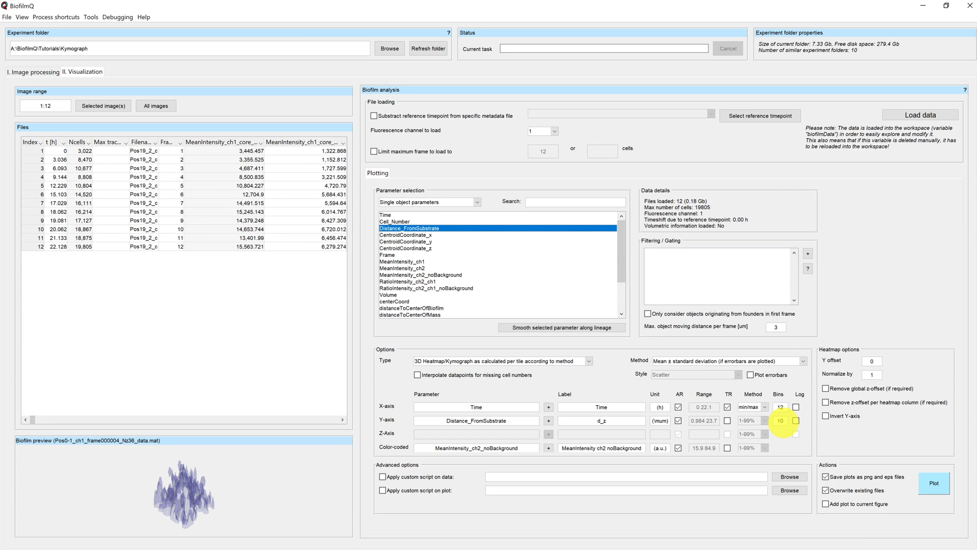
pyautogui.click(782, 421)
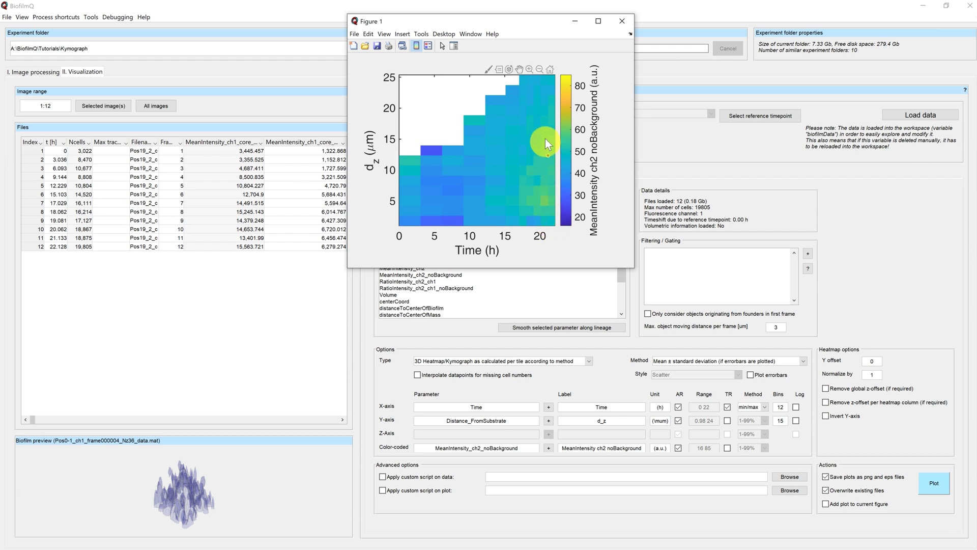
# Step: Place and remove data tips on the kymograph to read intensities at several times and heights
pyautogui.click(549, 216)
pyautogui.click(426, 201)
pyautogui.click(411, 222)
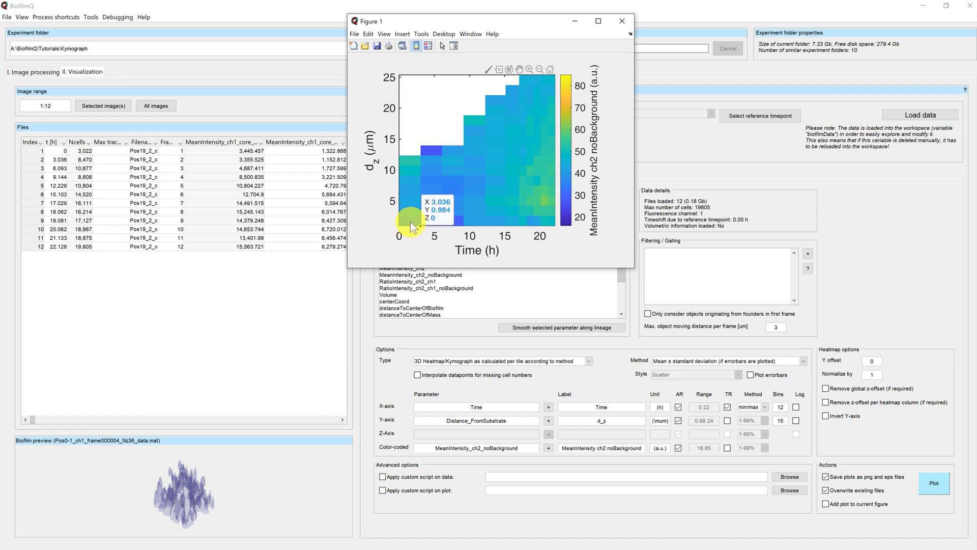
pyautogui.click(414, 219)
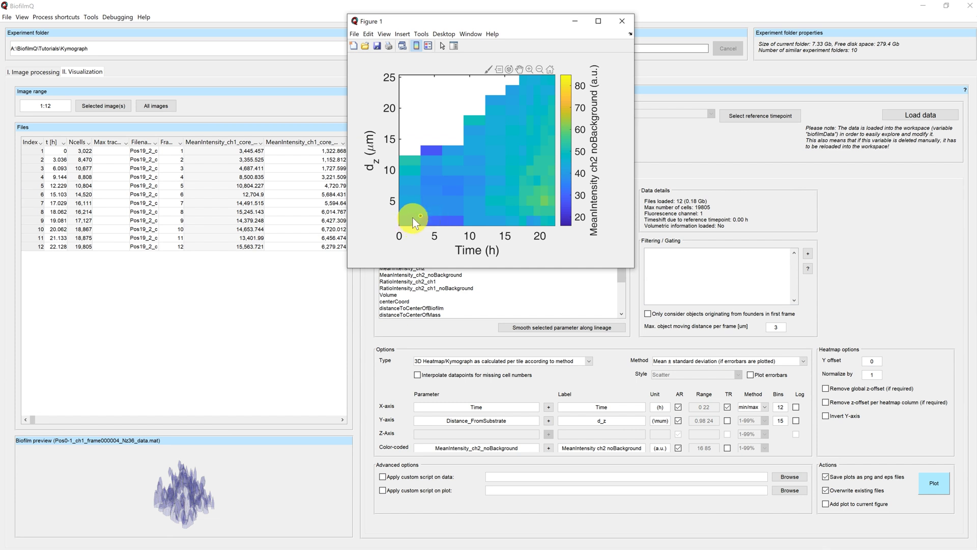
pyautogui.click(410, 194)
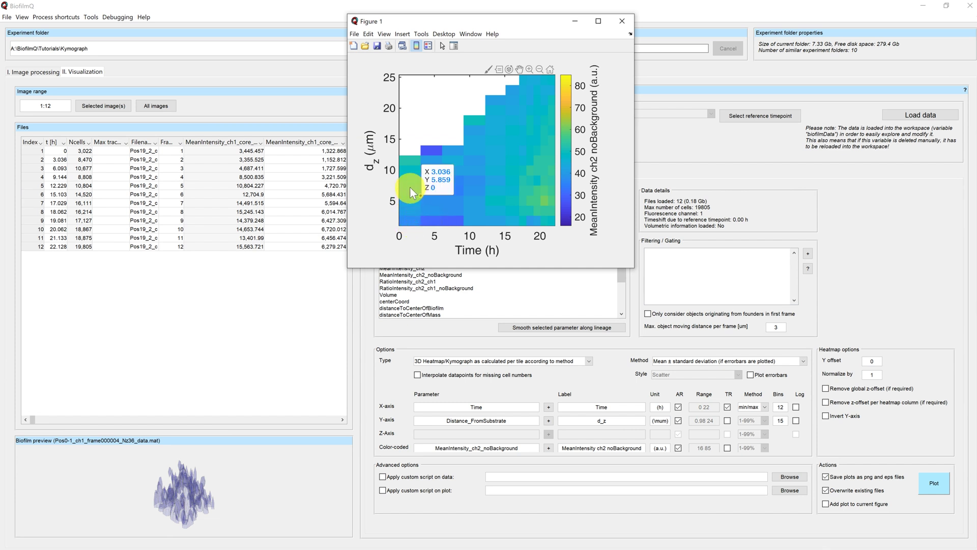
pyautogui.click(411, 180)
pyautogui.click(409, 171)
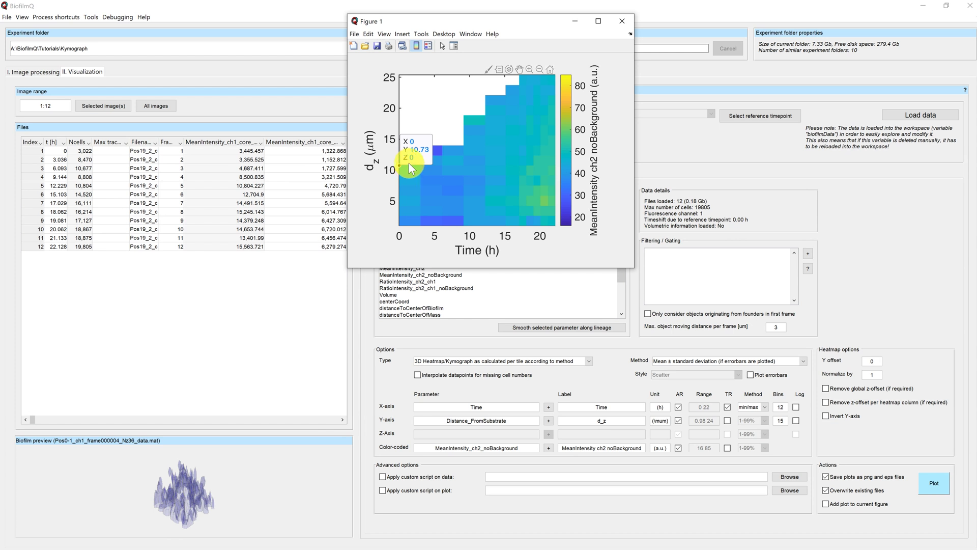
pyautogui.click(407, 134)
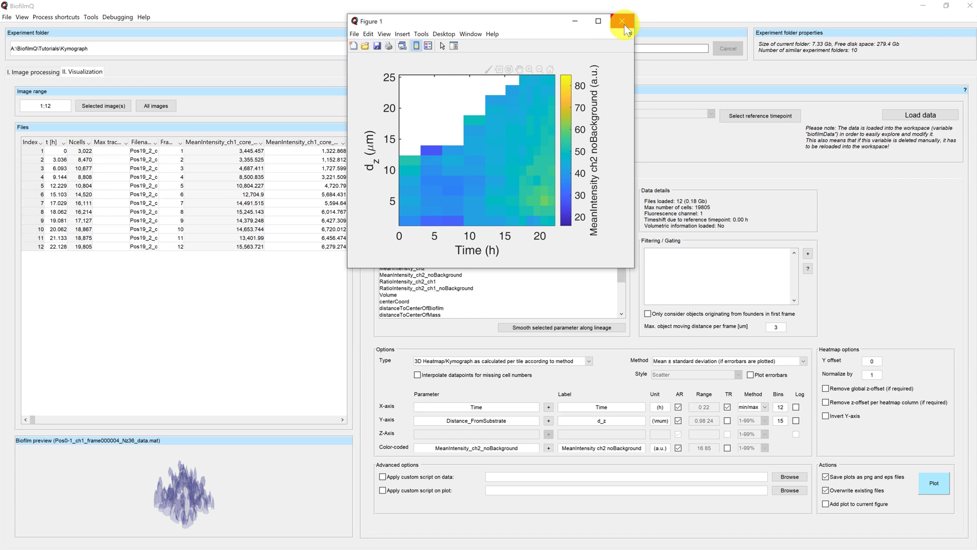
# Step: Close the Figure 1 kymograph window and scroll down the parameter list
pyautogui.click(623, 23)
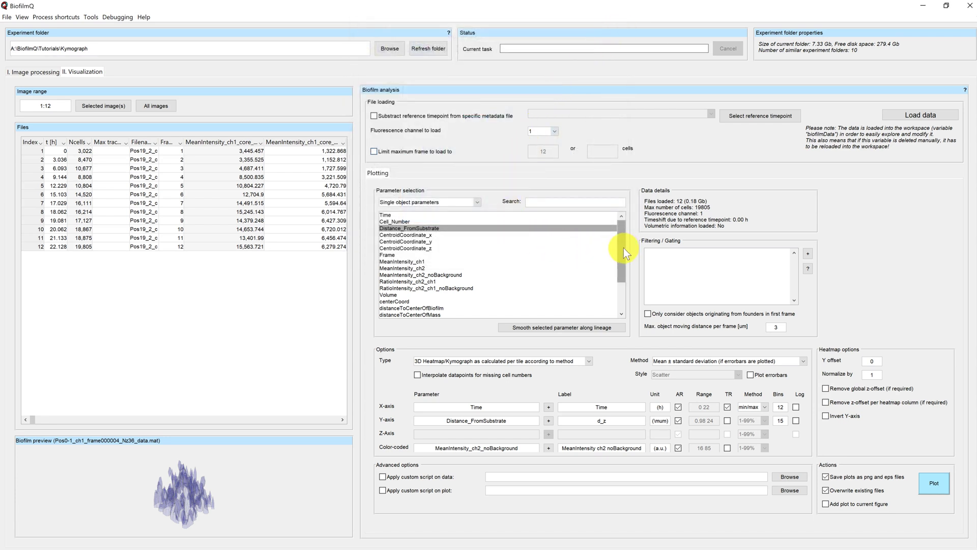
pyautogui.moveTo(622, 250); pyautogui.dragTo(619, 278)
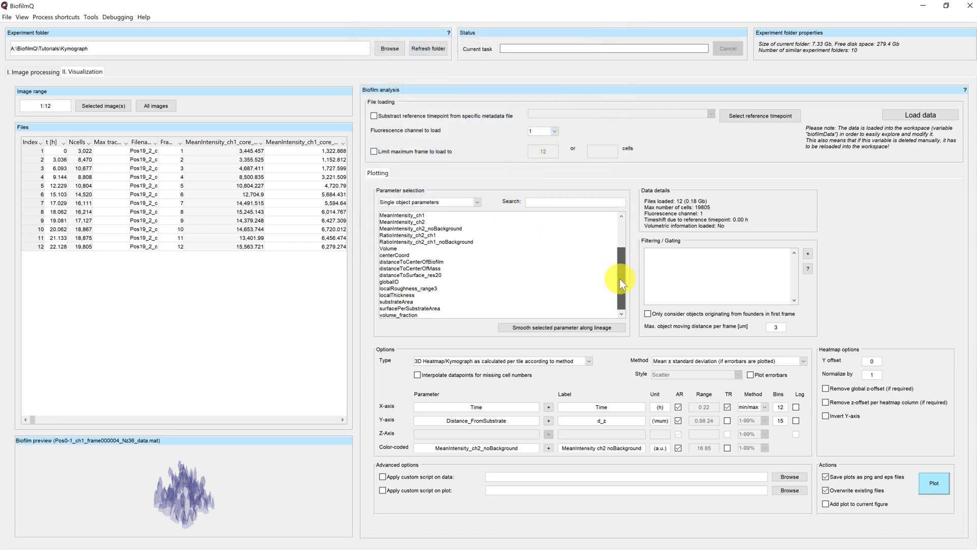
# Step: Replot the kymograph with distanceToSurface_res20 as the Y-axis parameter
pyautogui.click(436, 276)
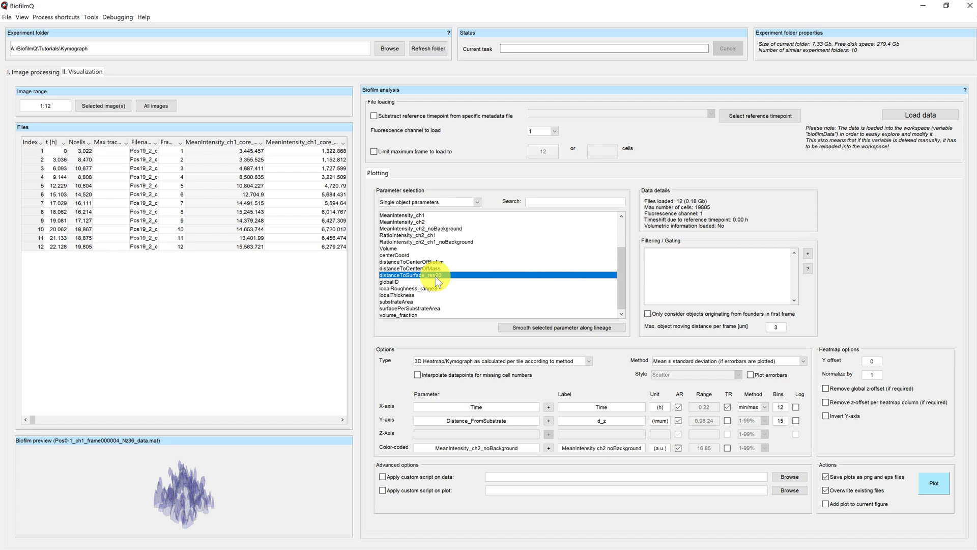
pyautogui.click(548, 422)
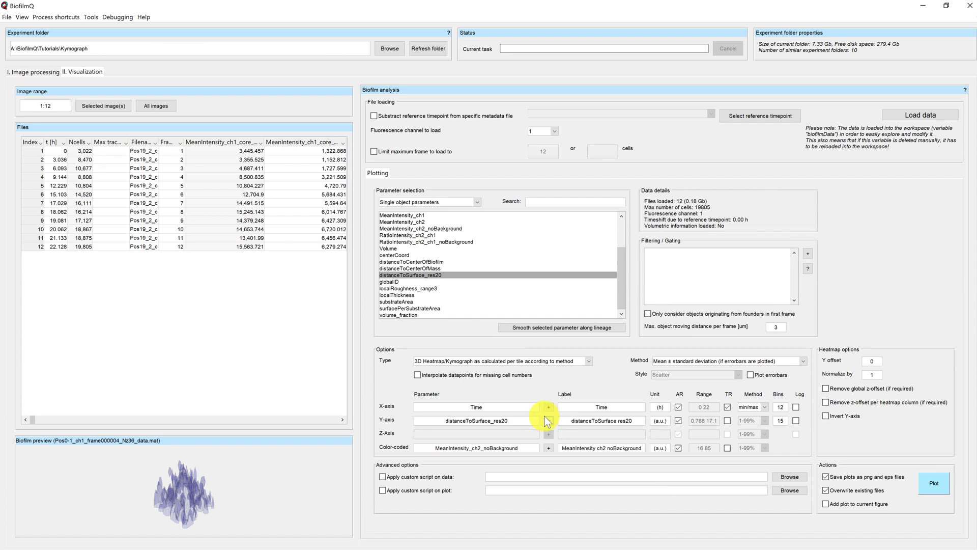
pyautogui.click(935, 485)
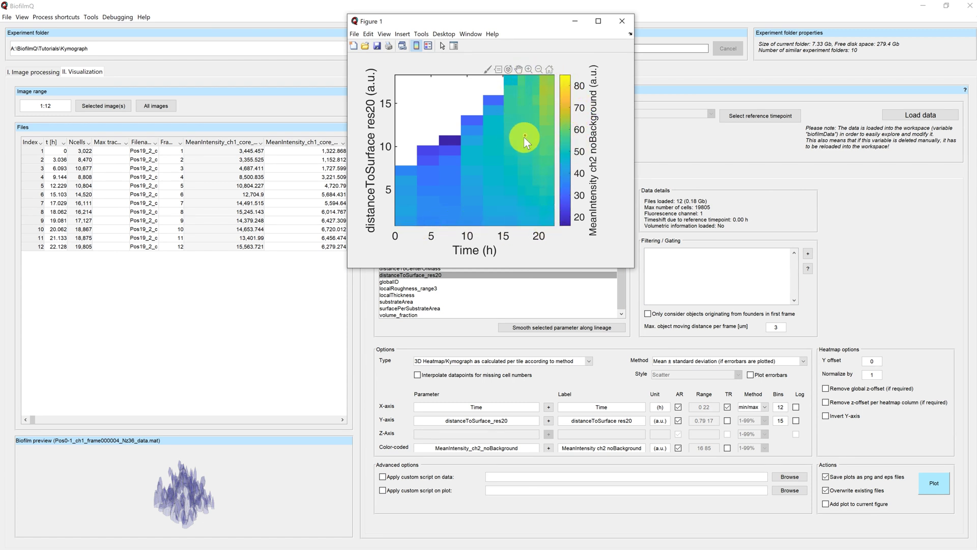
# Step: Put a data tip on one heatmap tile to read its time, distance and intensity
pyautogui.moveTo(524, 137)
pyautogui.click(504, 194)
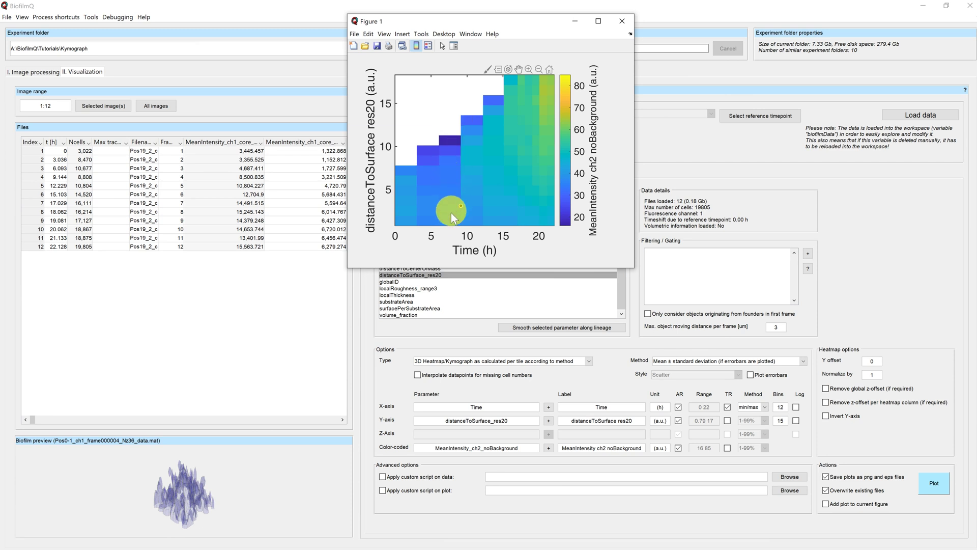
# Step: Redraw the kymograph with Invert Y-axis ticked, inspect it, then close the figure
pyautogui.click(620, 24)
pyautogui.click(843, 417)
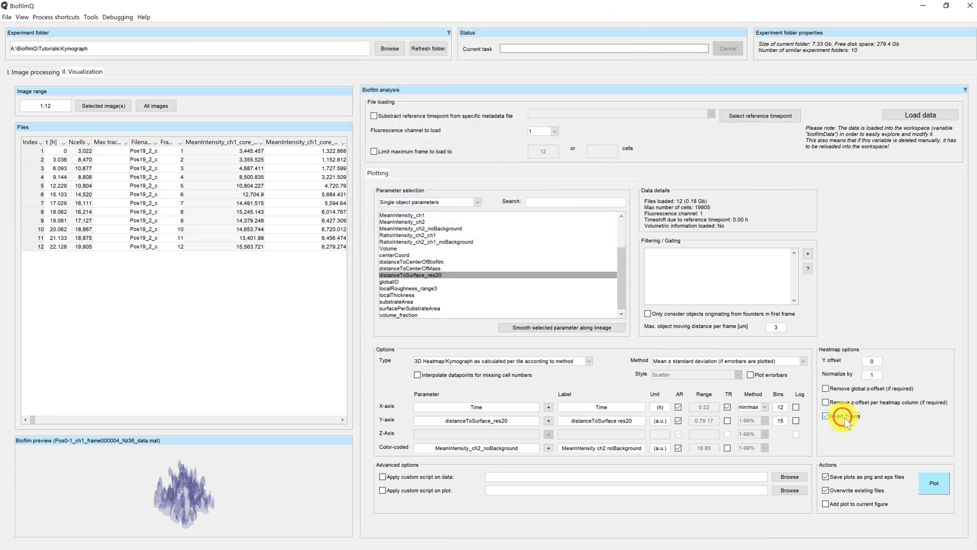
pyautogui.click(926, 482)
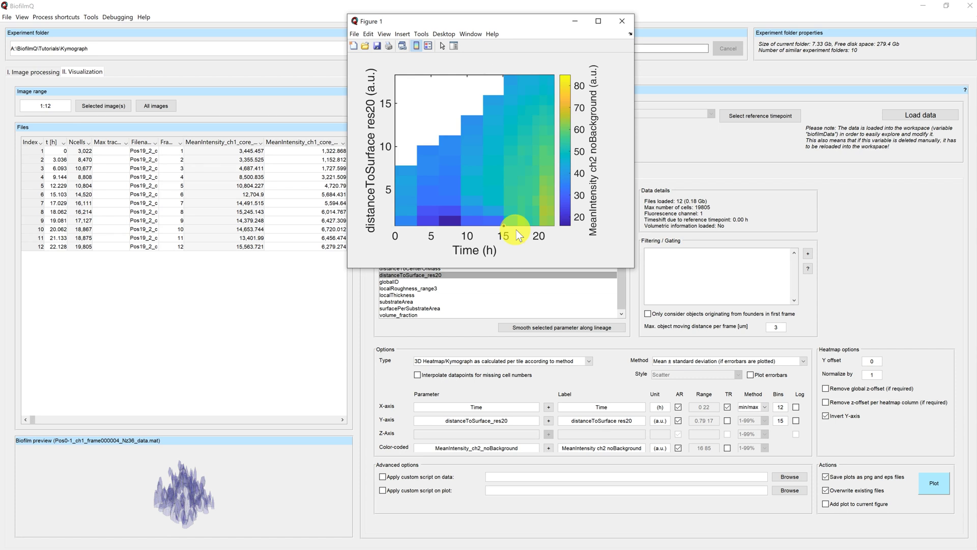
pyautogui.click(622, 22)
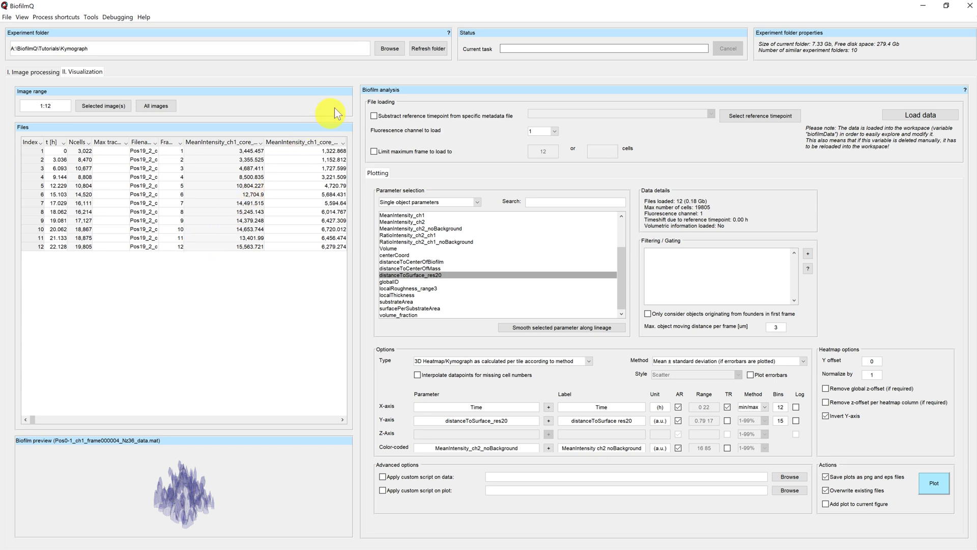
# Step: Set the experiment folder to Tutorials\Demograph
pyautogui.click(389, 49)
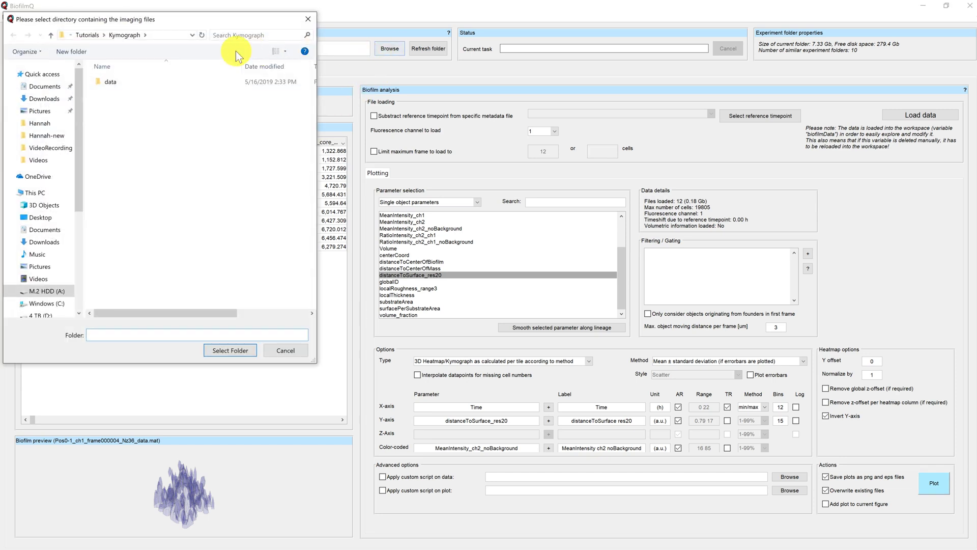
pyautogui.click(91, 36)
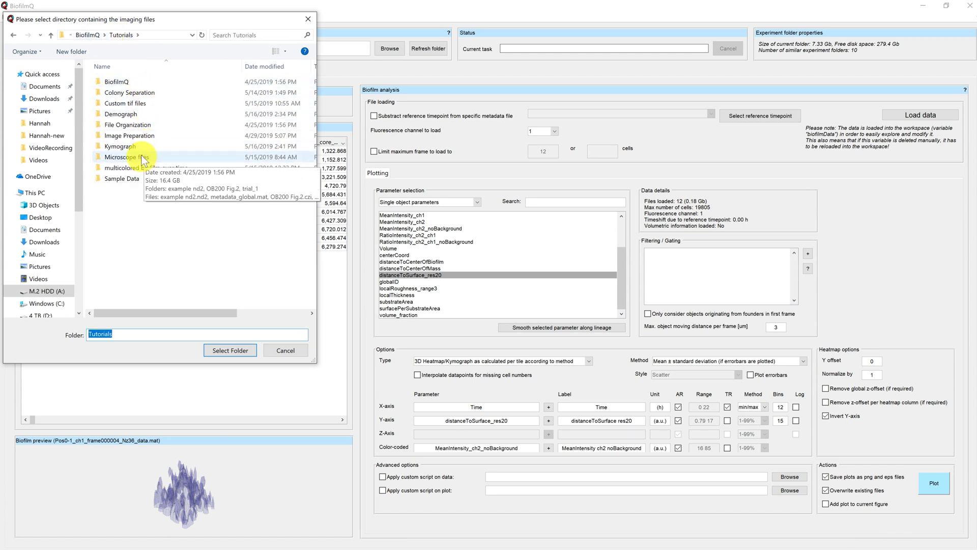
pyautogui.click(134, 115)
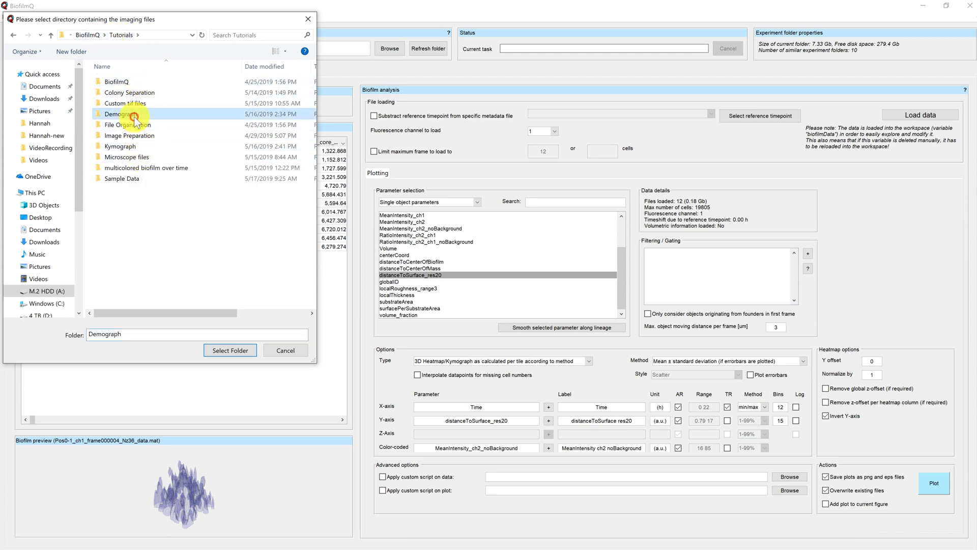
pyautogui.click(237, 351)
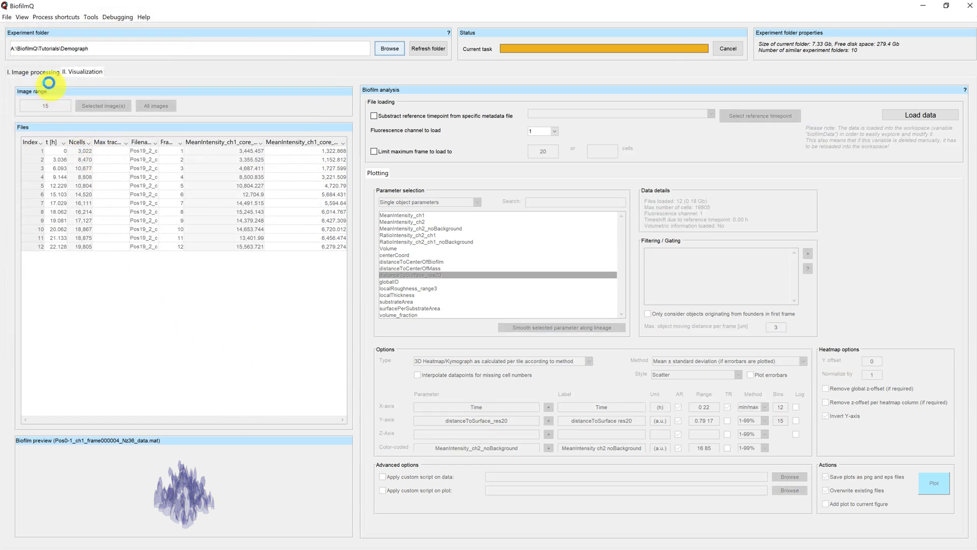
# Step: Preview position images Pos12_2, Pos19_2, Pos22_3, Pos25_3 and Pos27_3, then return to Visualization
pyautogui.click(39, 76)
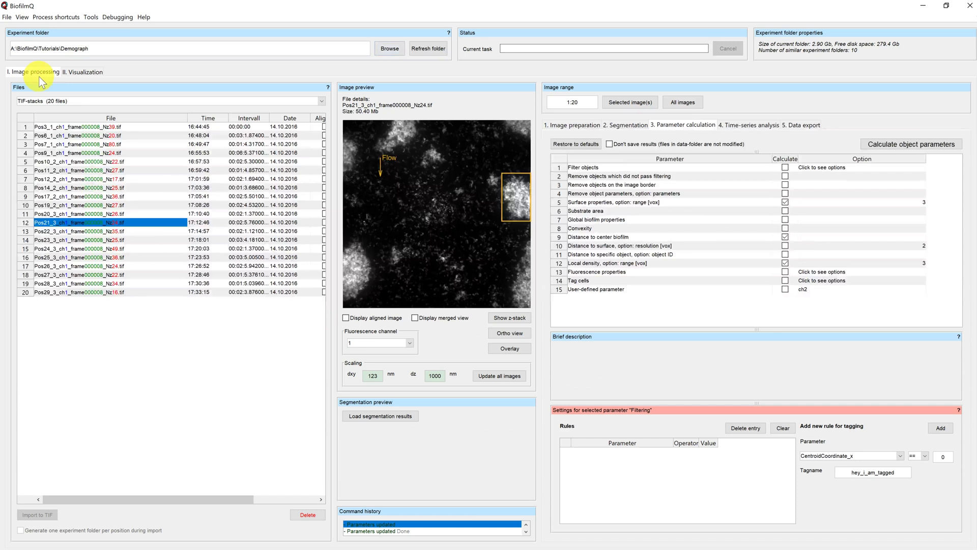
pyautogui.click(91, 176)
pyautogui.click(91, 204)
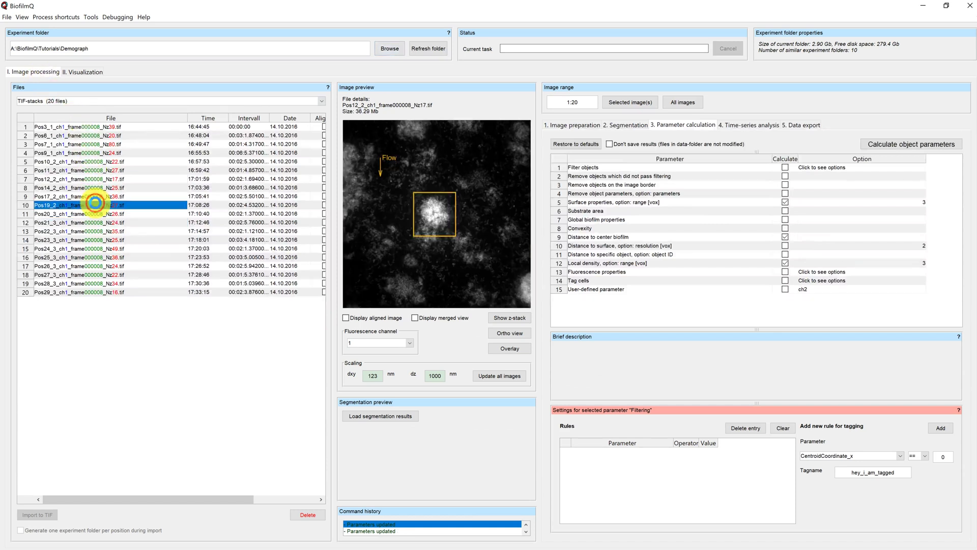
pyautogui.click(93, 231)
pyautogui.click(91, 257)
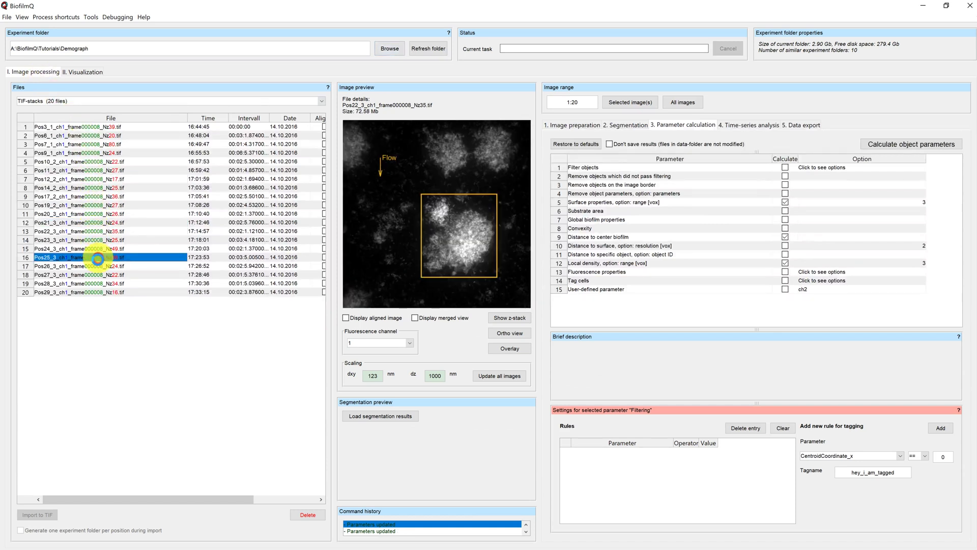
pyautogui.click(99, 275)
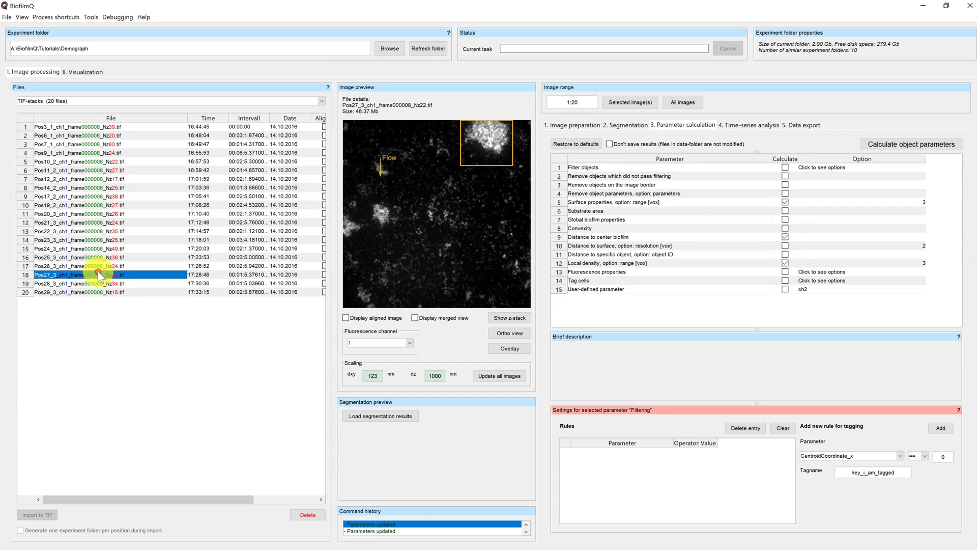
pyautogui.click(84, 74)
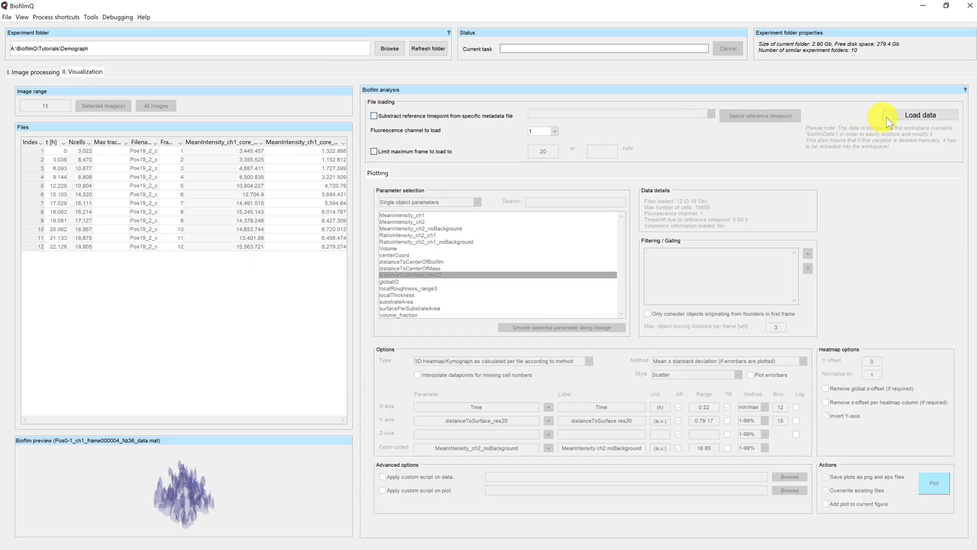
# Step: Load the Demograph data and plot the heatmap with Frame on the X-axis
pyautogui.click(909, 117)
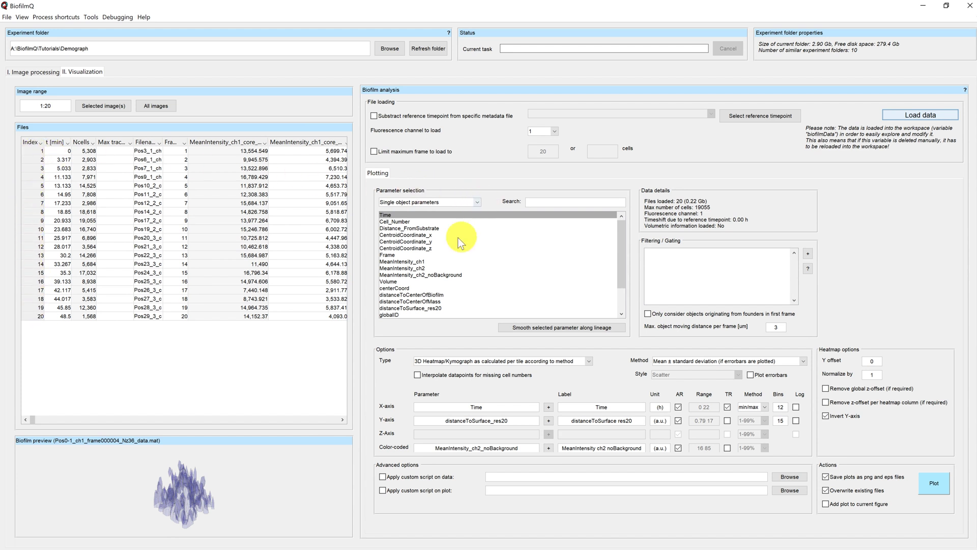
pyautogui.click(390, 256)
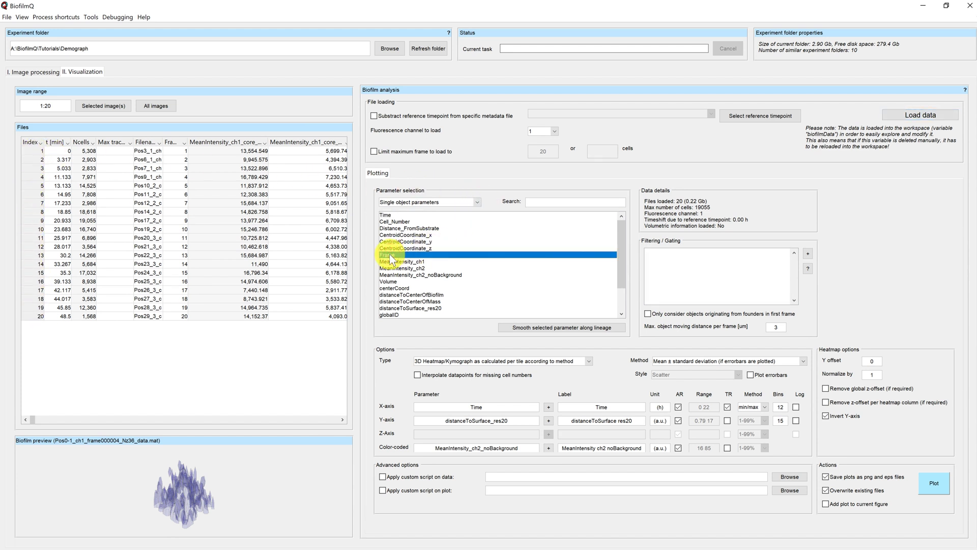
pyautogui.click(549, 406)
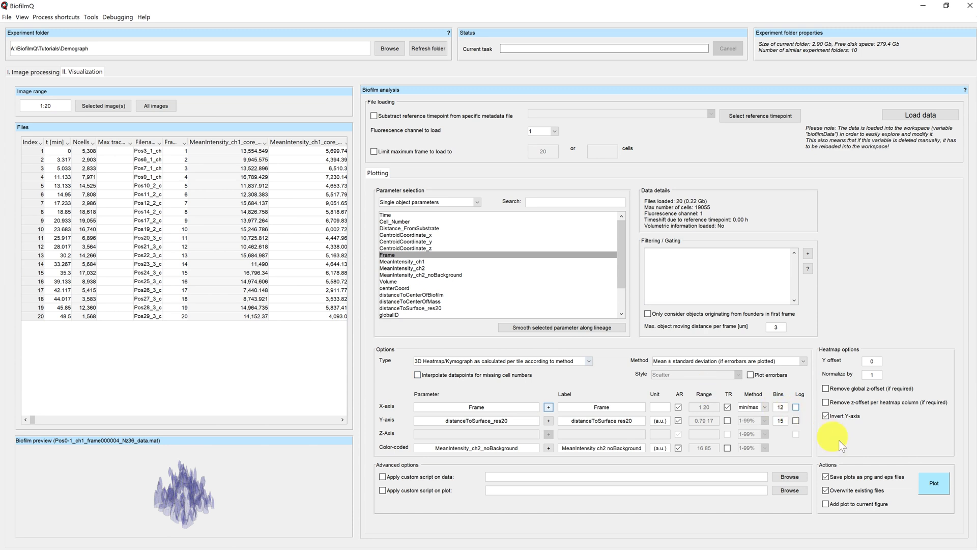
pyautogui.click(934, 482)
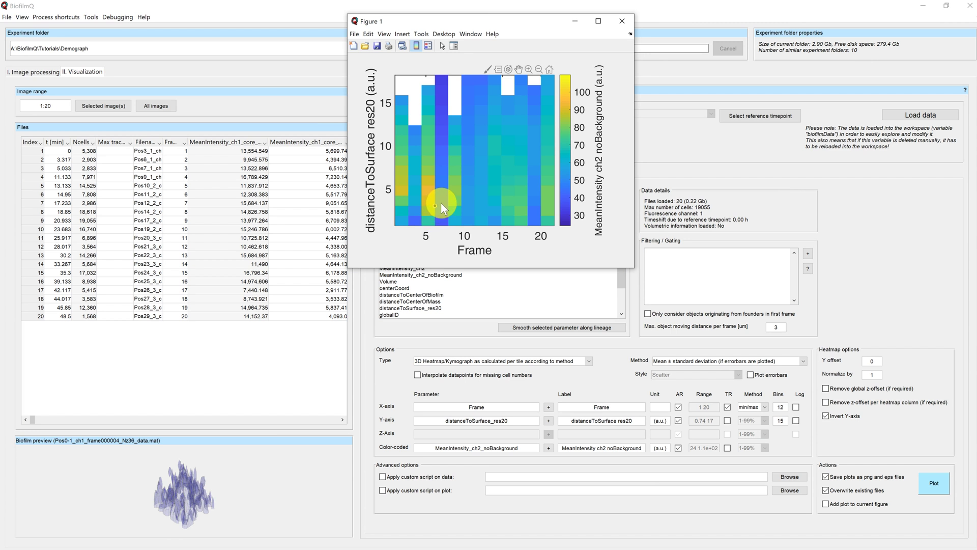
# Step: Read datatip values on the channel-2 intensity demograph tiles across frames and surface distances
pyautogui.moveTo(445, 205)
pyautogui.moveTo(509, 219)
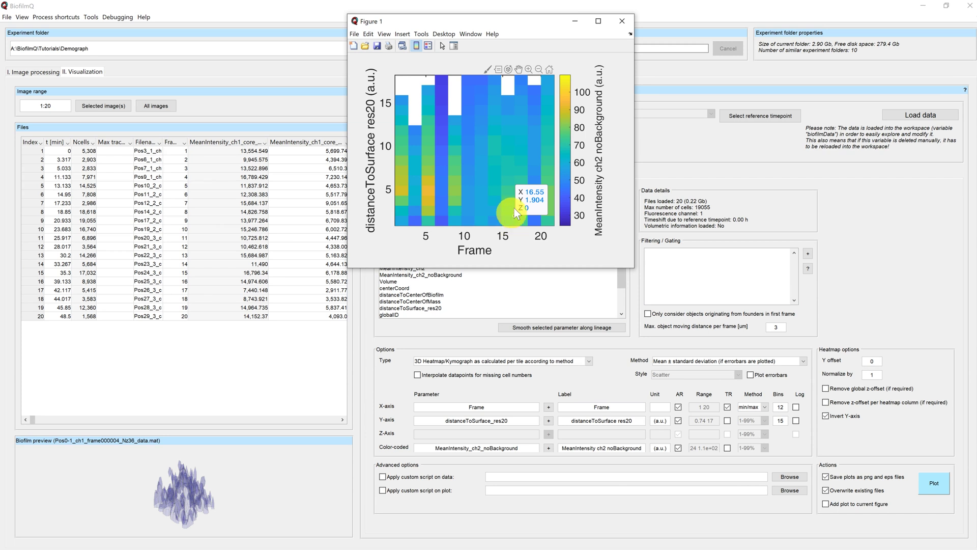
# Step: Close Figure 1 and show the plot Type list in the Options panel
pyautogui.click(622, 21)
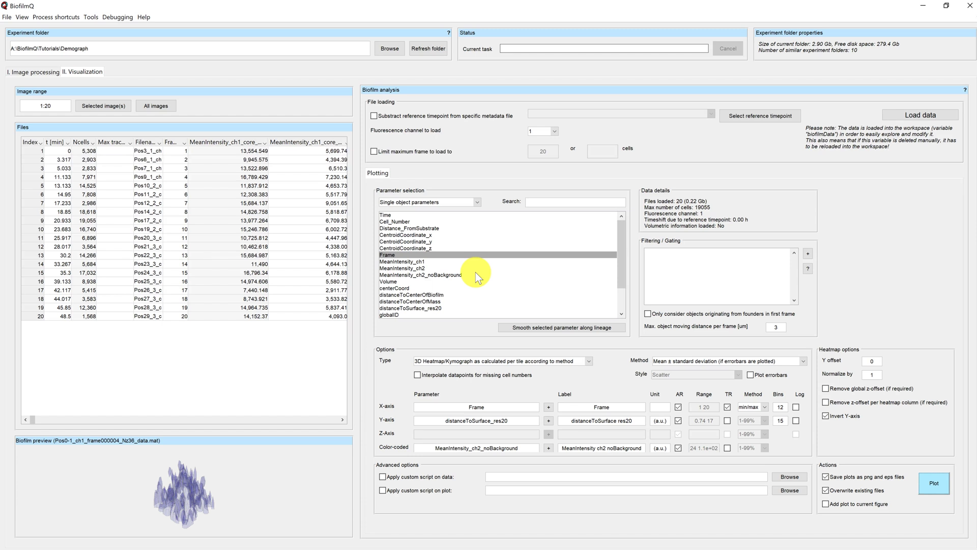
pyautogui.click(588, 363)
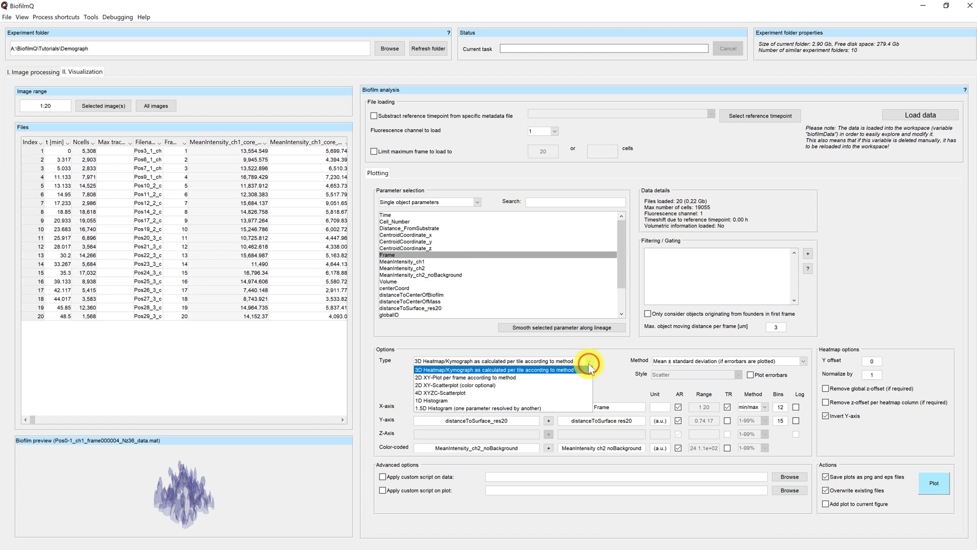